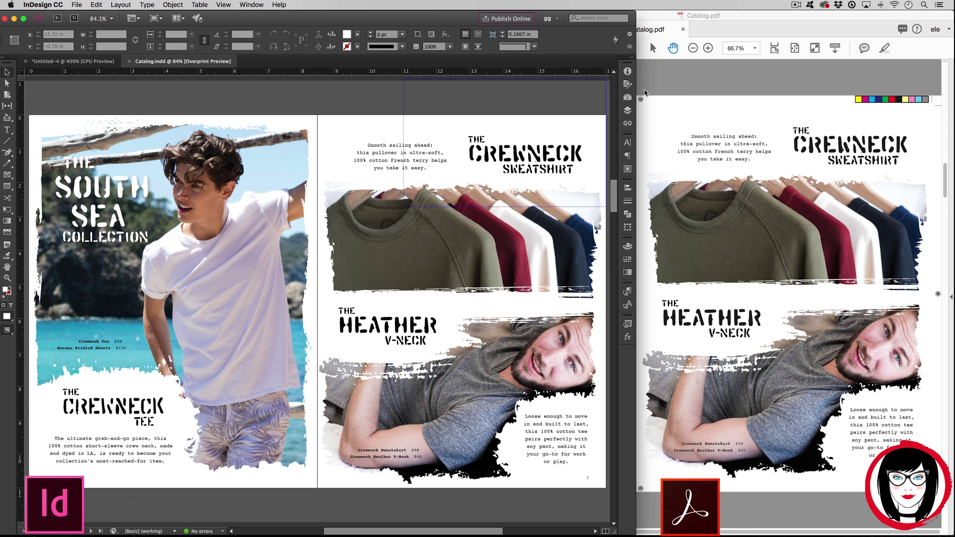
Bring the Acrobat window showing Catalog.pdf in front of InDesign to compare it with the layout
{"action": "left_click", "coordinate": [688, 84]}
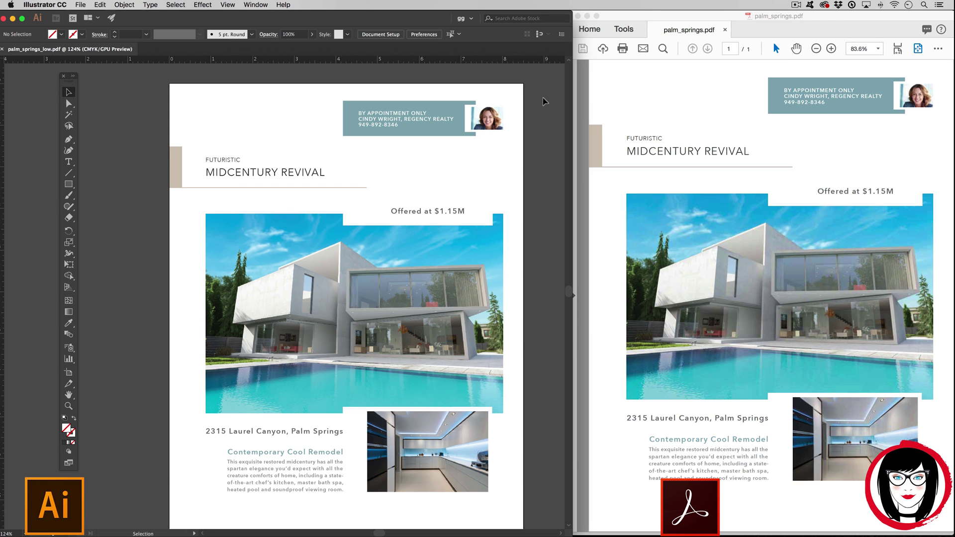
{"action": "left_click", "coordinate": [677, 83]}
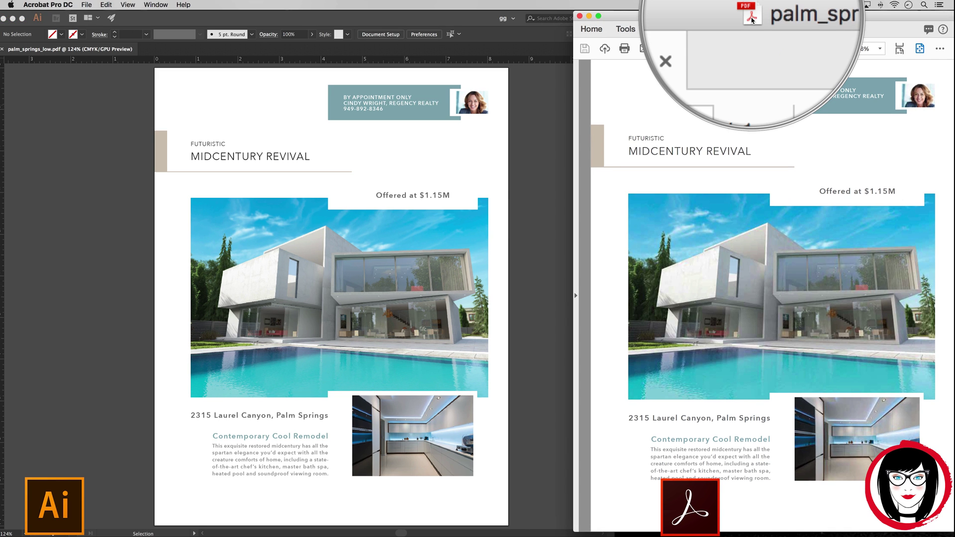
{"action": "left_click", "coordinate": [308, 157]}
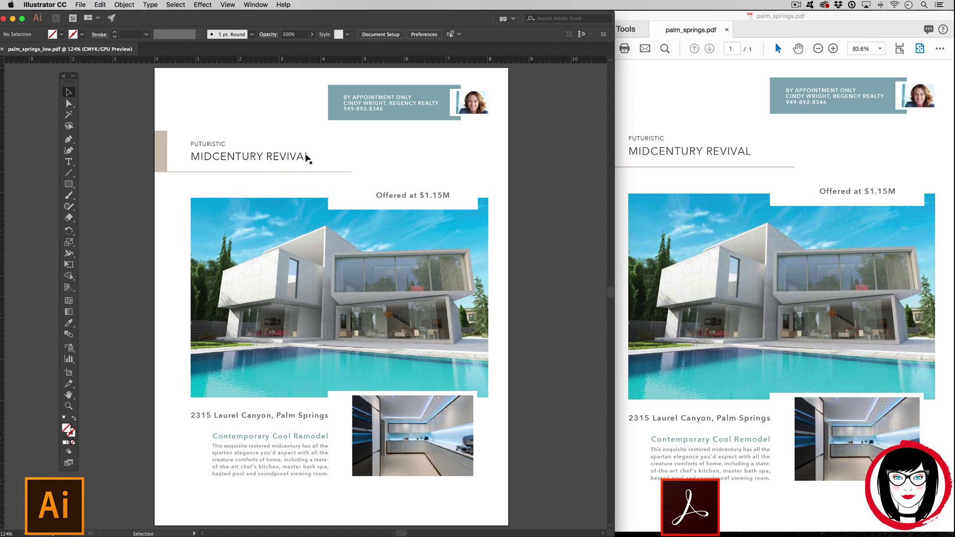
{"action": "left_click", "coordinate": [70, 162]}
{"action": "left_click_drag", "start_coordinate": [307, 157], "coordinate": [187, 157]}
{"action": "left_click", "coordinate": [69, 92]}
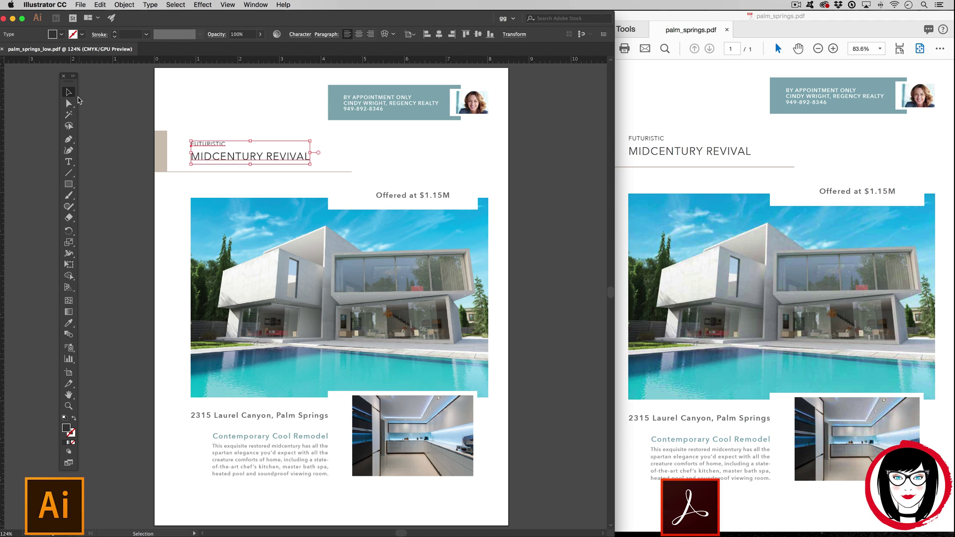
{"action": "left_click", "coordinate": [466, 322]}
{"action": "left_click", "coordinate": [617, 278]}
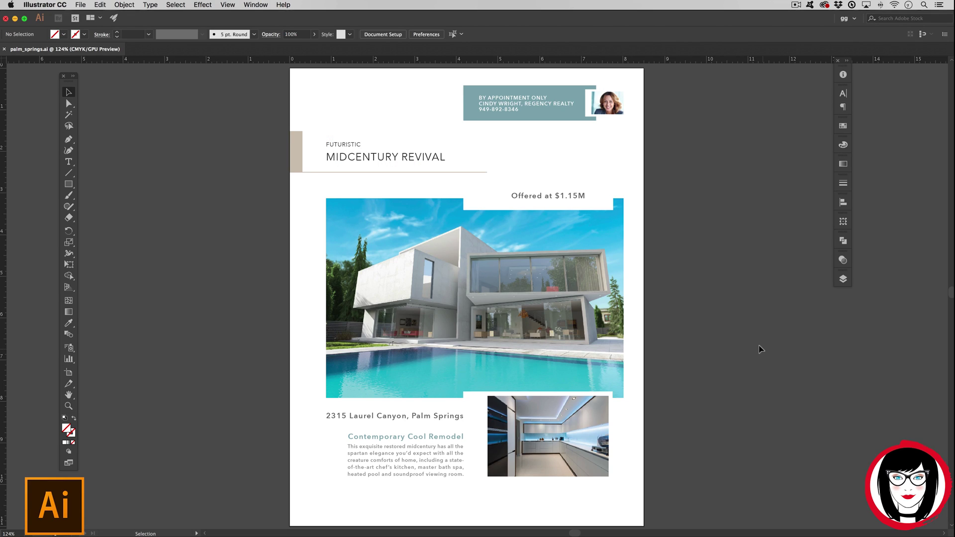
Save the flyer as palm_springs_high.pdf with Adobe PDF (pdf) as the format
{"action": "left_click", "coordinate": [82, 5]}
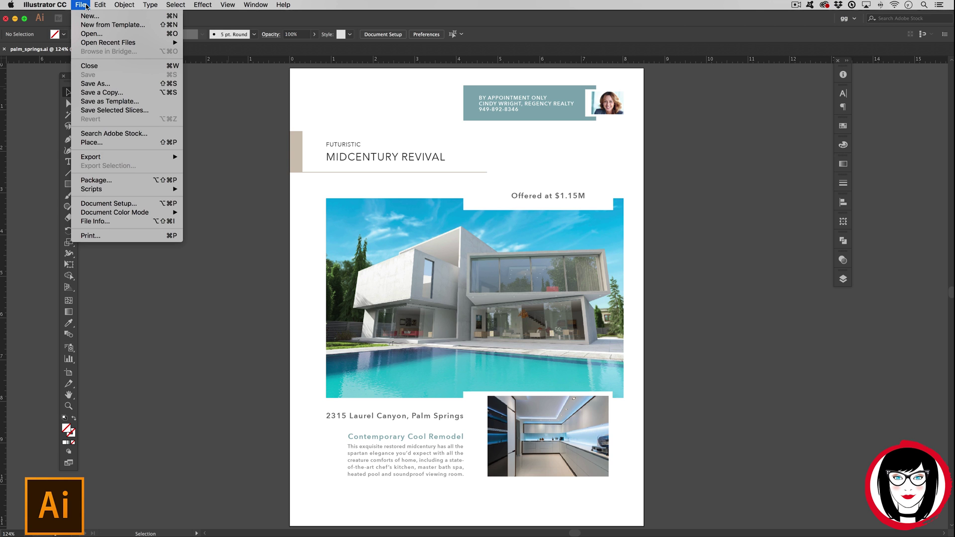
{"action": "left_click", "coordinate": [99, 86]}
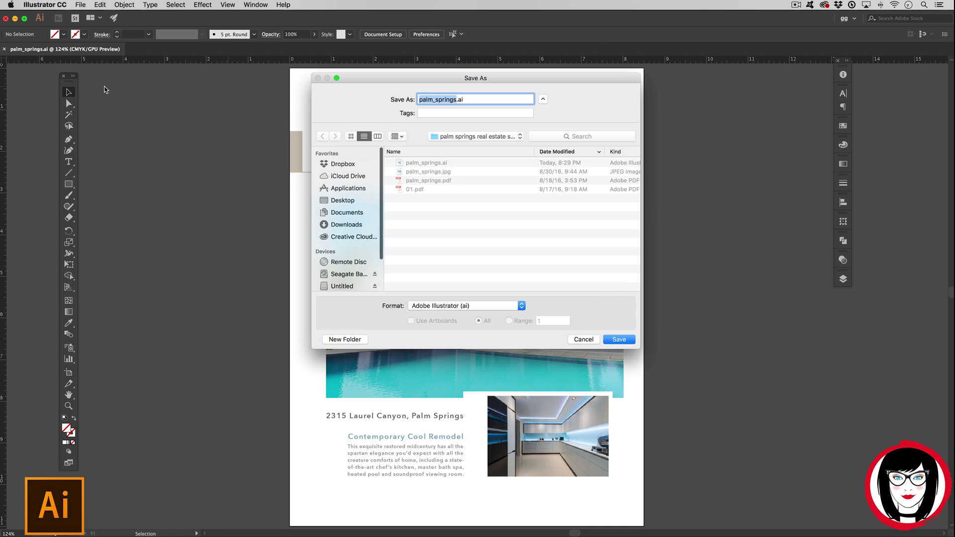
{"action": "left_click", "coordinate": [456, 101]}
{"action": "type", "text": "_high"}
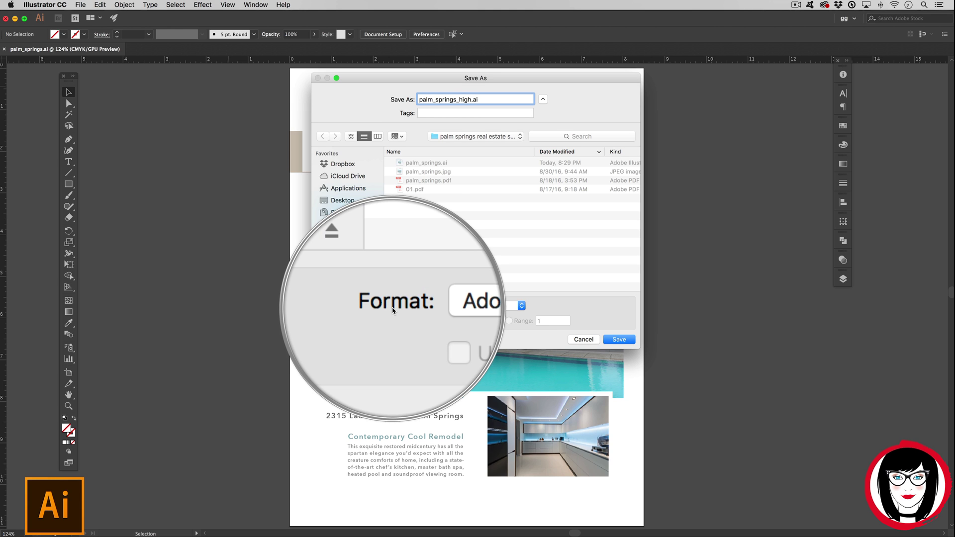
{"action": "left_click", "coordinate": [512, 307]}
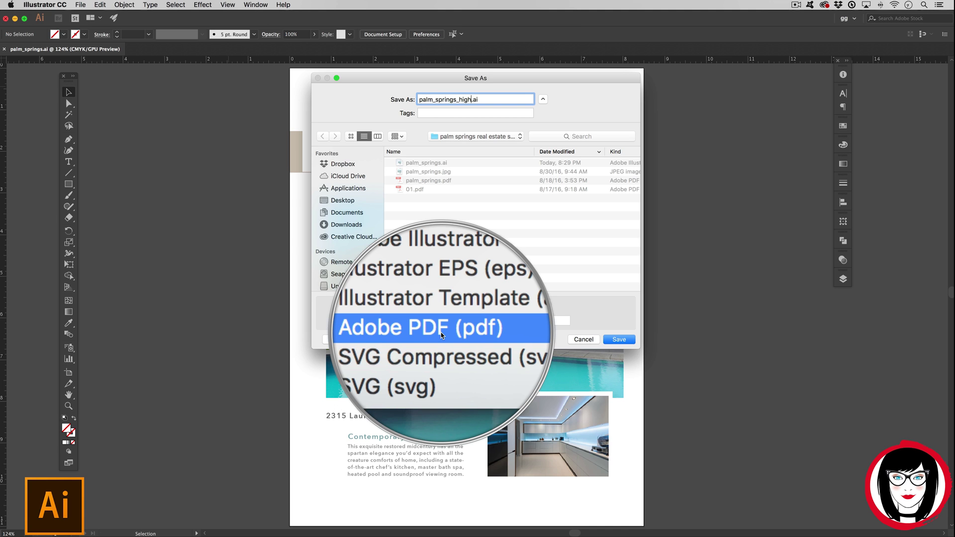
{"action": "left_click", "coordinate": [441, 330]}
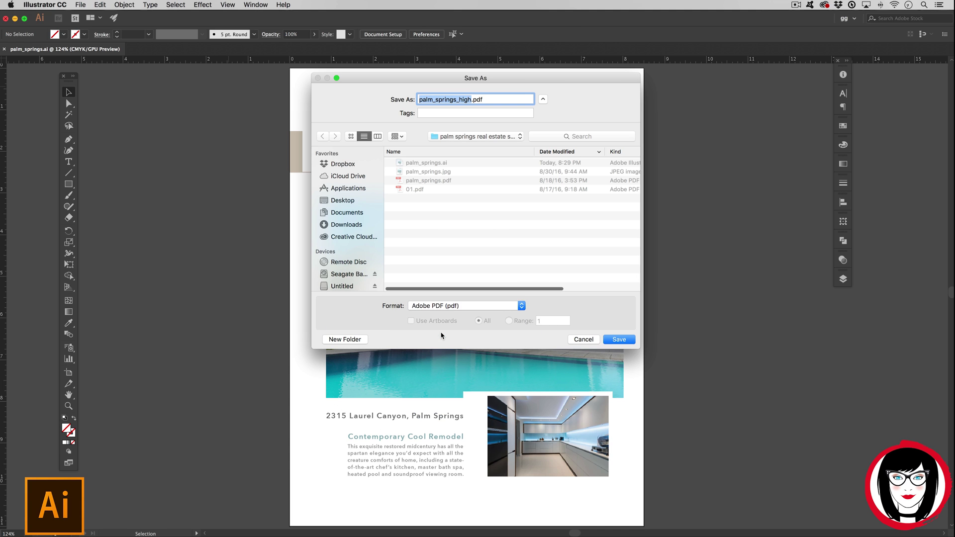
Confirm the save to reach the Save Adobe PDF options and list the available presets
{"action": "left_click", "coordinate": [621, 343]}
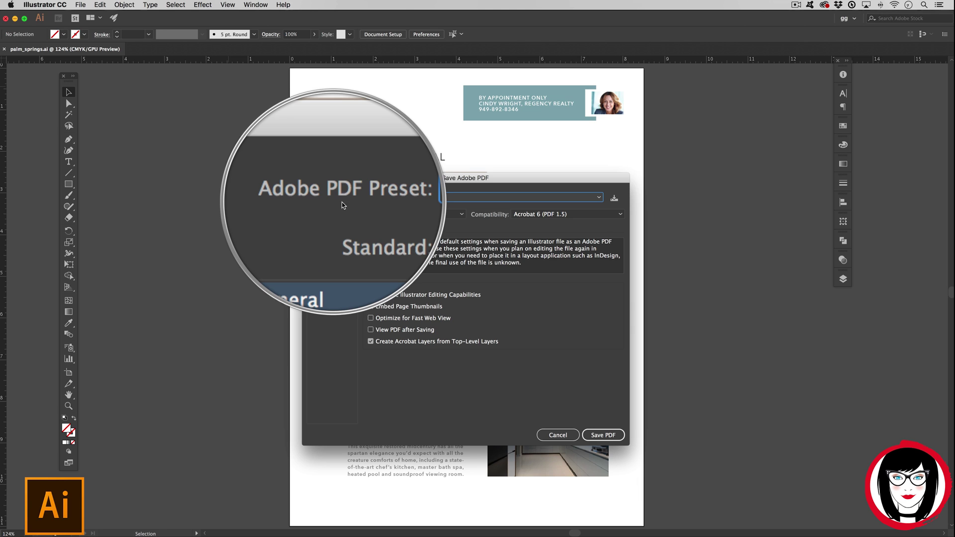
{"action": "left_click", "coordinate": [398, 197]}
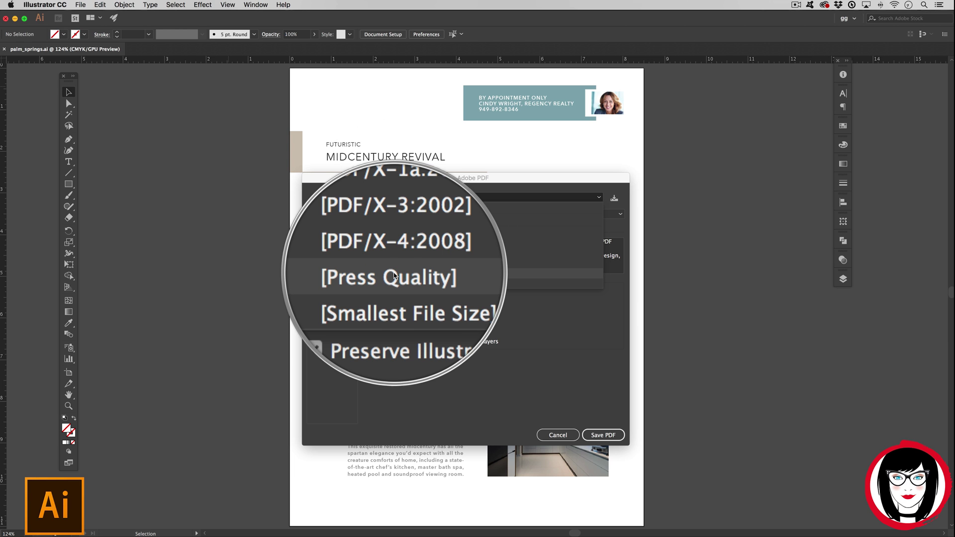
Apply the [High Quality Print] preset, review Compression, and enable All Printer's Marks
{"action": "left_click", "coordinate": [397, 239]}
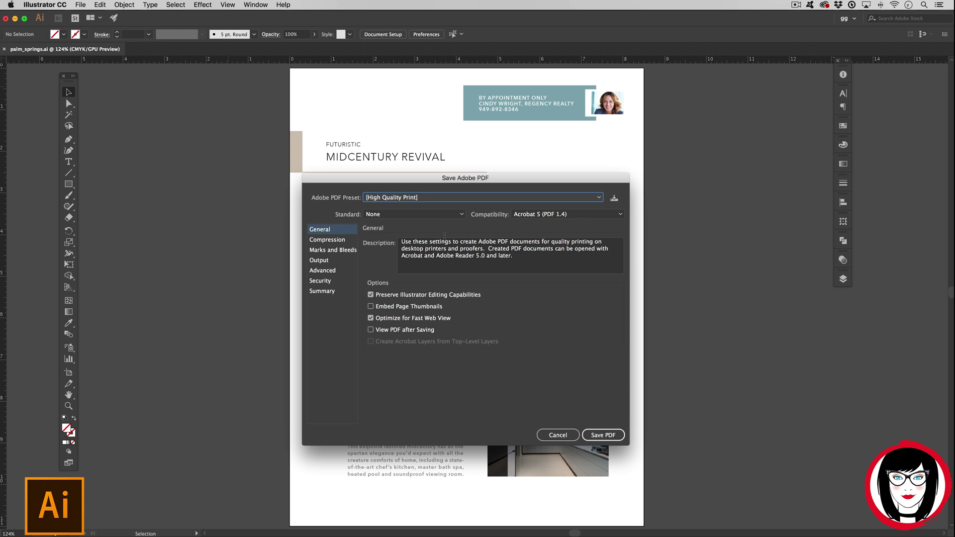
{"action": "left_click", "coordinate": [328, 241]}
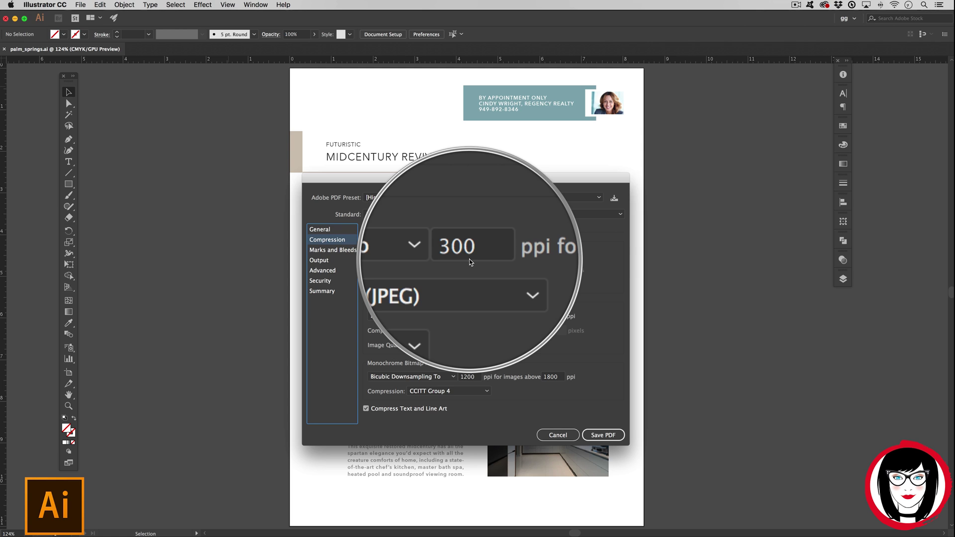
{"action": "left_click", "coordinate": [321, 253]}
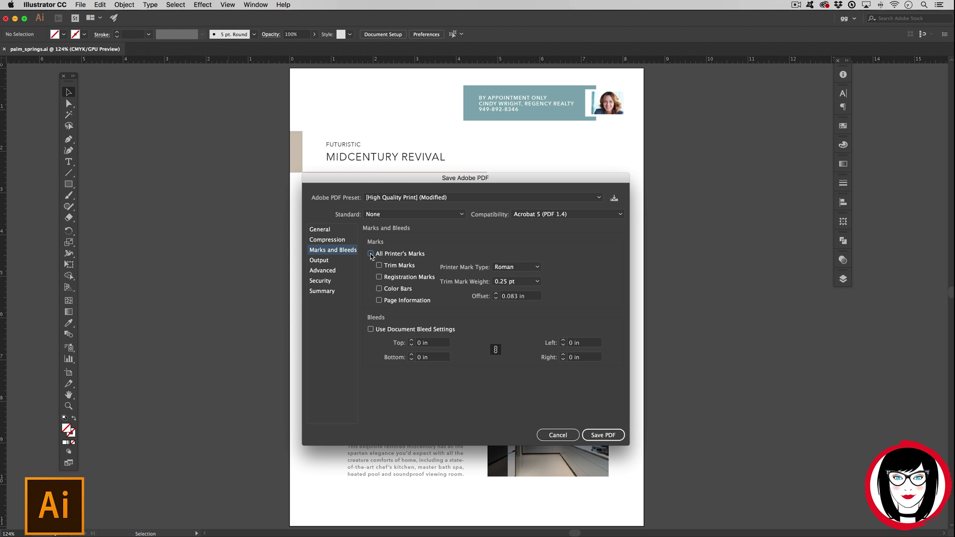
{"action": "left_click", "coordinate": [371, 254]}
Save palm_springs_high.pdf and bring the Acrobat flyer view forward for comparison
{"action": "left_click", "coordinate": [610, 441]}
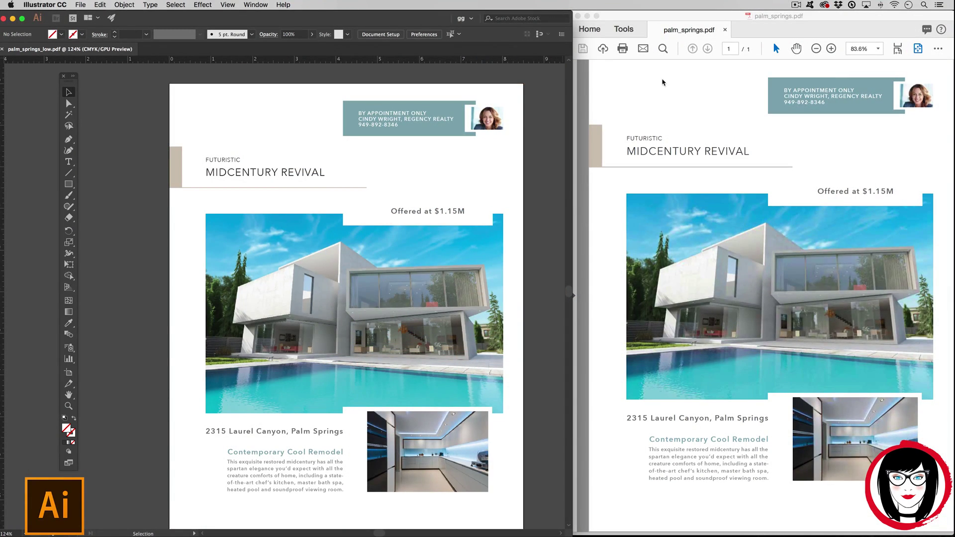
{"action": "left_click", "coordinate": [677, 83]}
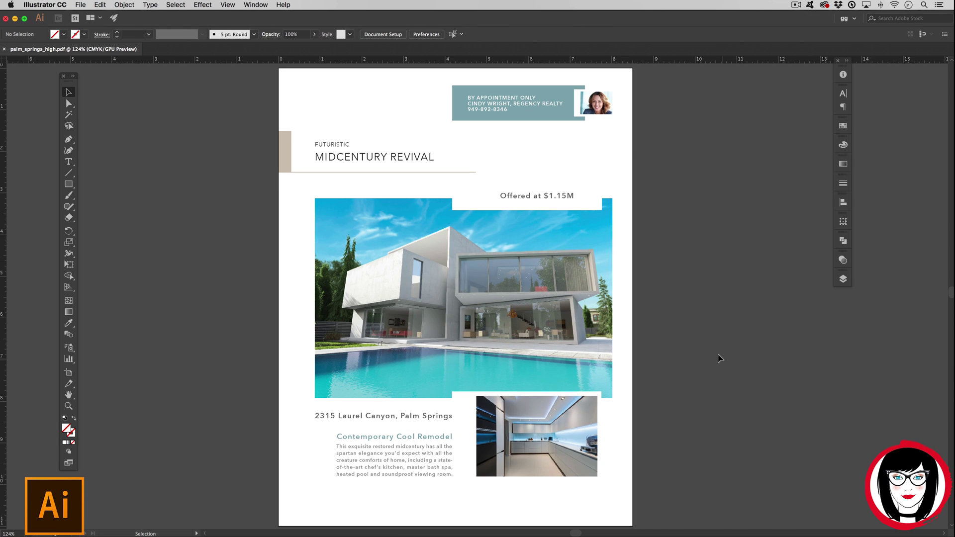
Save another copy of the flyer renamed palm_springs_low.pdf
{"action": "left_click", "coordinate": [81, 4]}
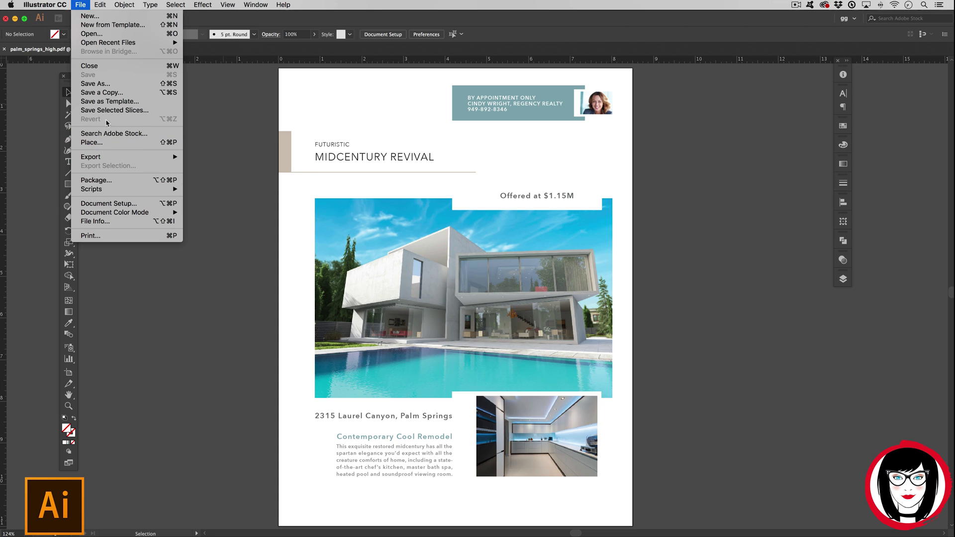
{"action": "left_click", "coordinate": [105, 83]}
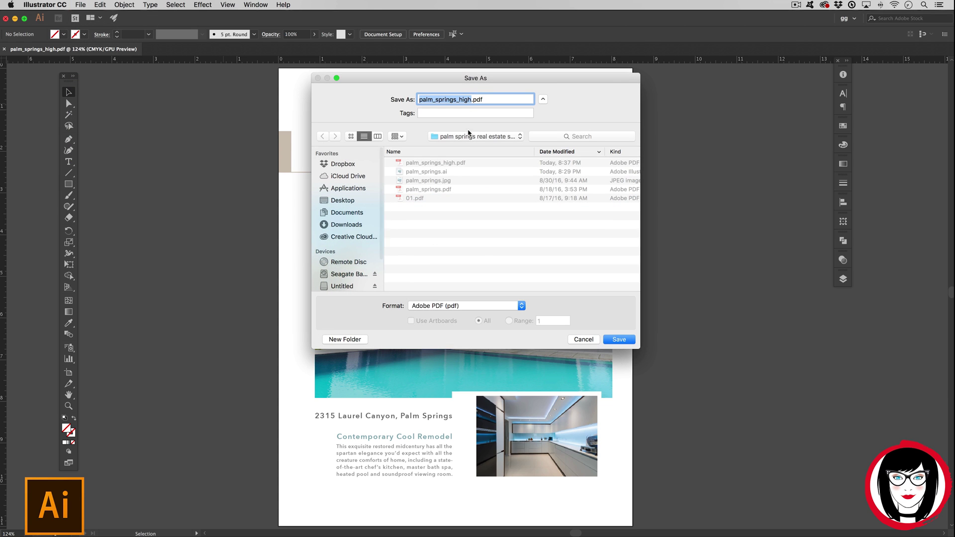
{"action": "left_click_drag", "start_coordinate": [471, 100], "coordinate": [456, 100]}
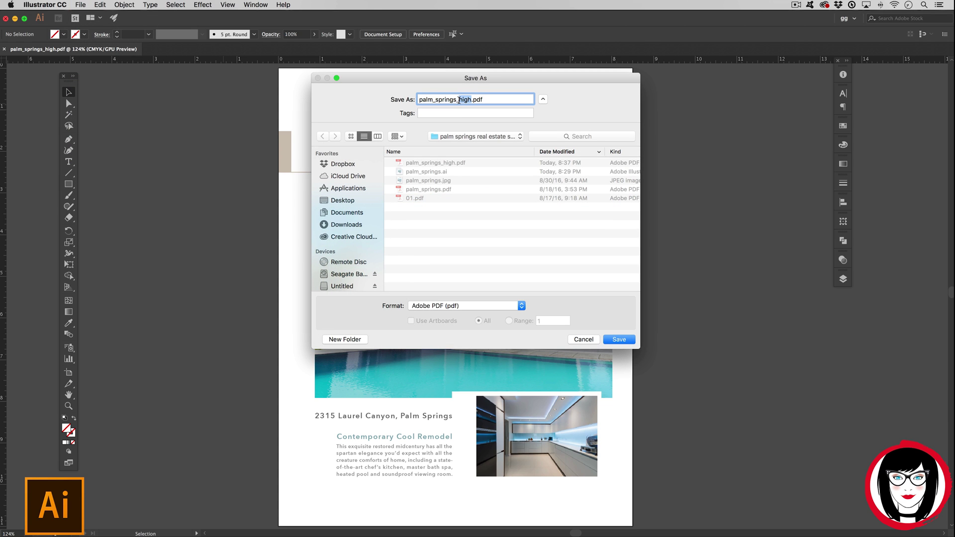
{"action": "type", "text": "low"}
{"action": "left_click", "coordinate": [627, 342]}
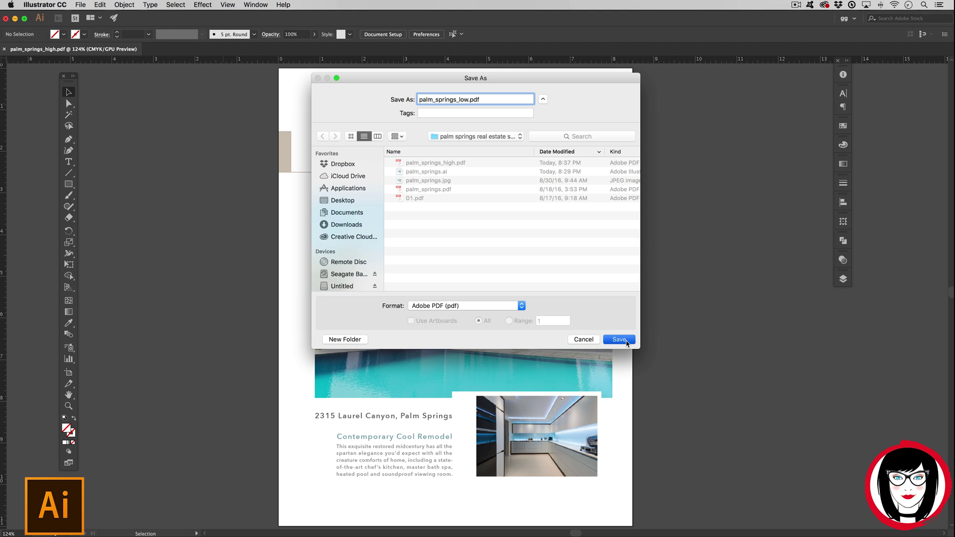
Apply the [Smallest File Size] preset, verify 100 ppi compression and no printer's marks, and save
{"action": "left_click", "coordinate": [372, 199]}
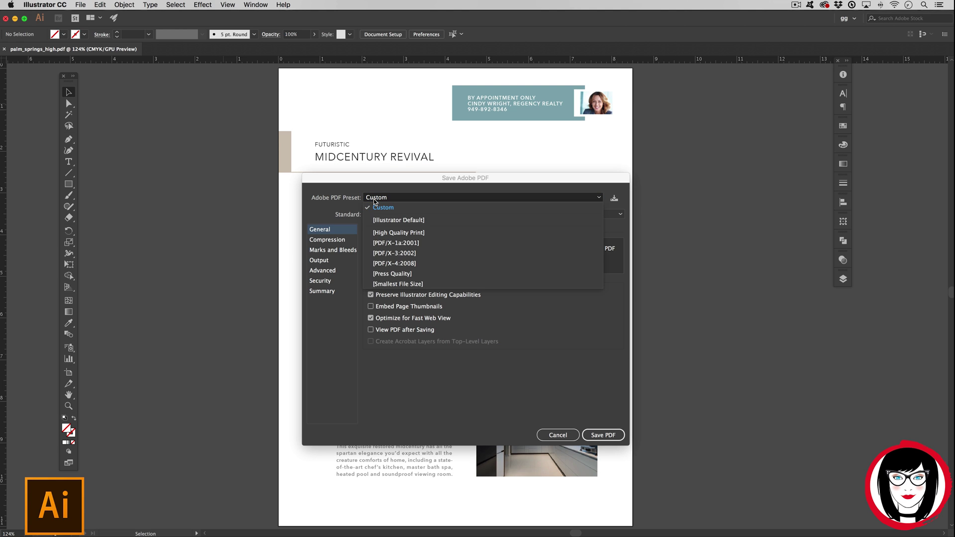
{"action": "left_click", "coordinate": [396, 283]}
{"action": "left_click", "coordinate": [327, 240]}
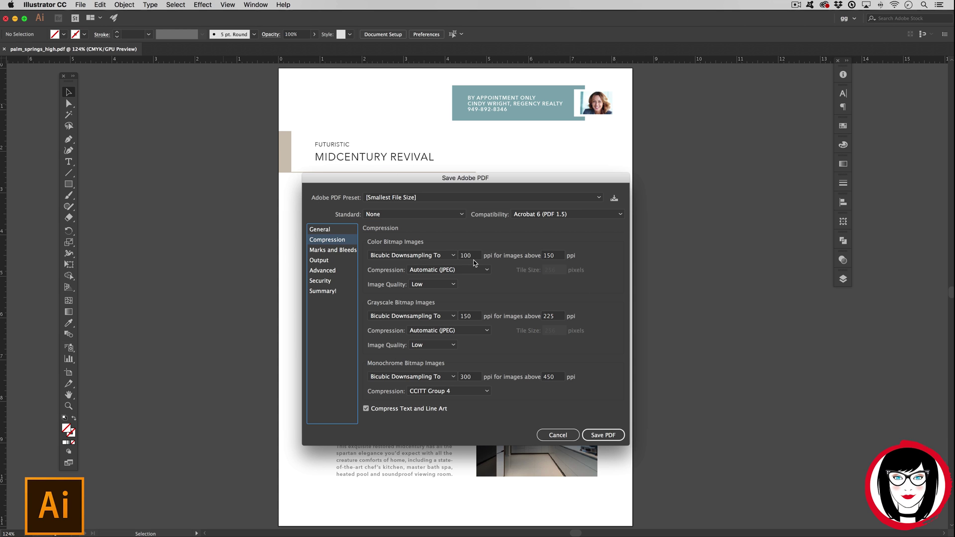
{"action": "left_click", "coordinate": [339, 251]}
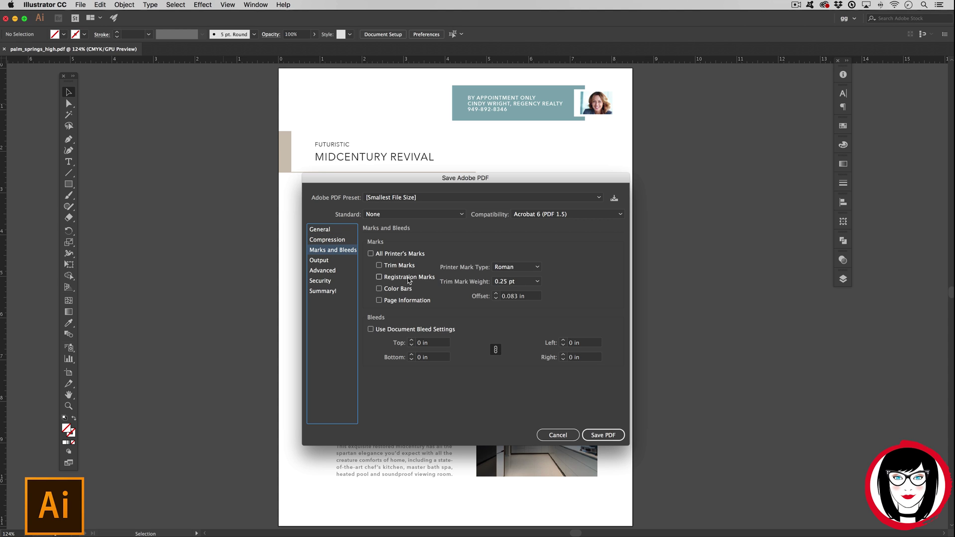
{"action": "key", "text": "Up"}
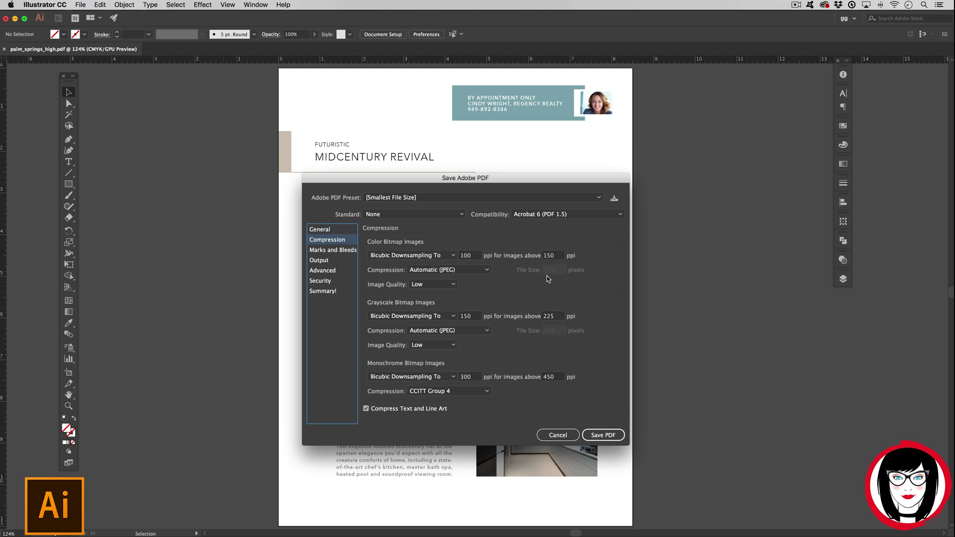
{"action": "left_click", "coordinate": [603, 435]}
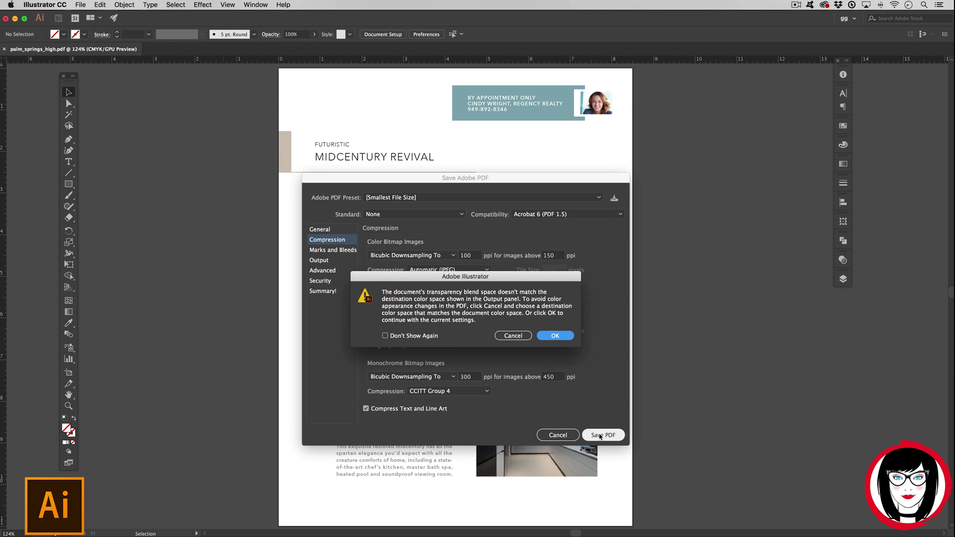
Accept the blend-space warnings, suppressing future ones, so the low-resolution PDF finishes saving
{"action": "left_click", "coordinate": [420, 337]}
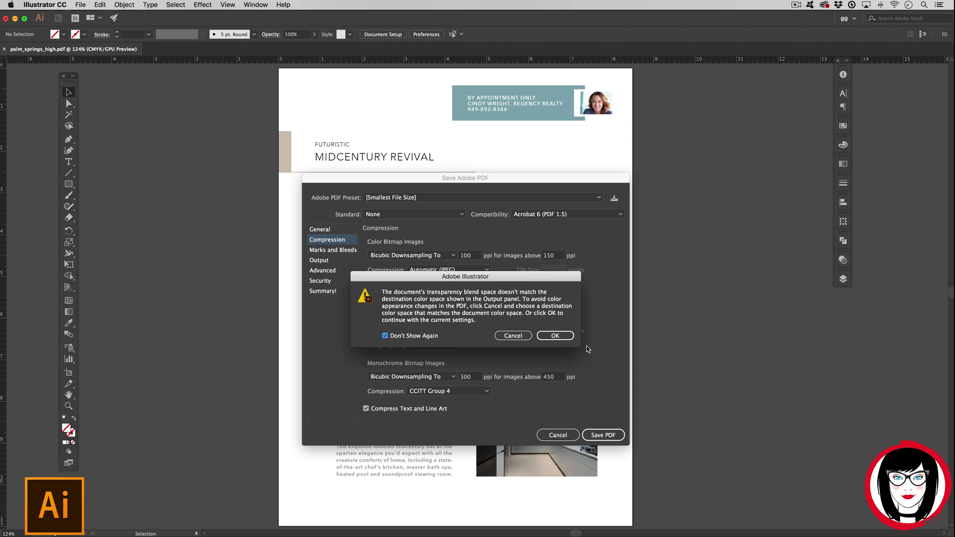
{"action": "left_click", "coordinate": [554, 336]}
{"action": "left_click", "coordinate": [556, 329]}
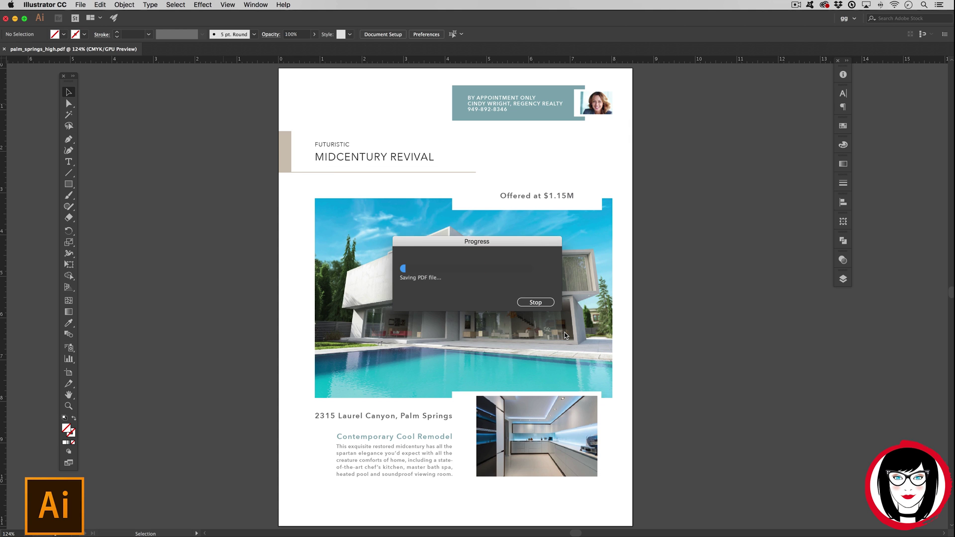